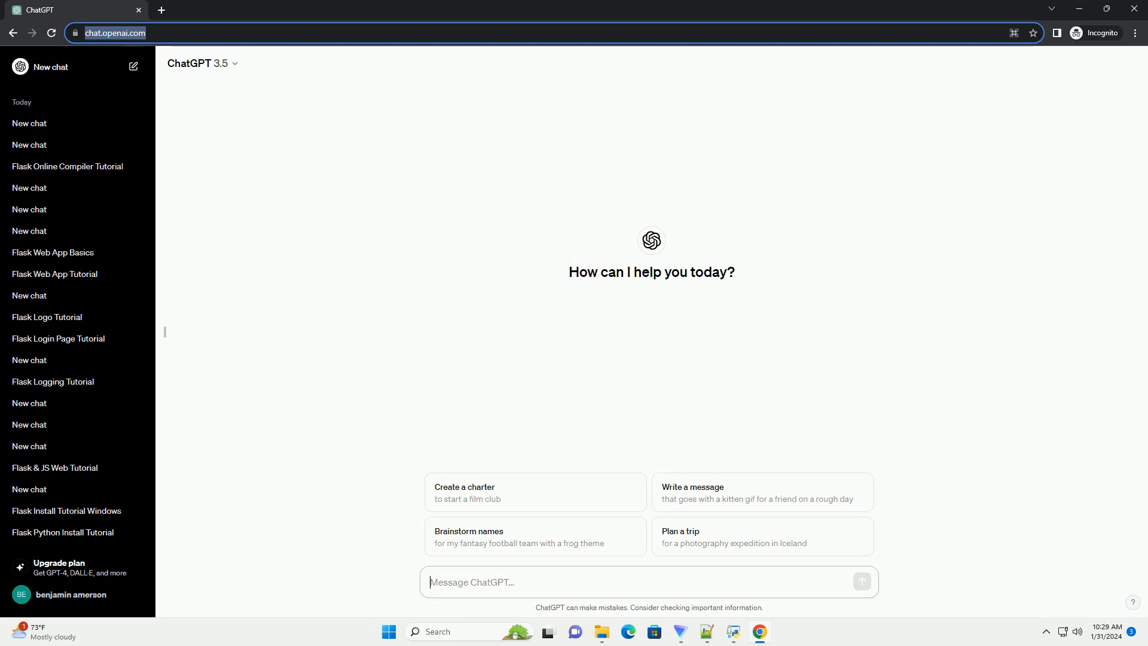
{"action": "type", "text": "write an informative tutorial about flask python pocoo with code example"}
Send the prompt asking ChatGPT for a Flask Python tutorial with code examples.
{"action": "key", "text": "Return"}
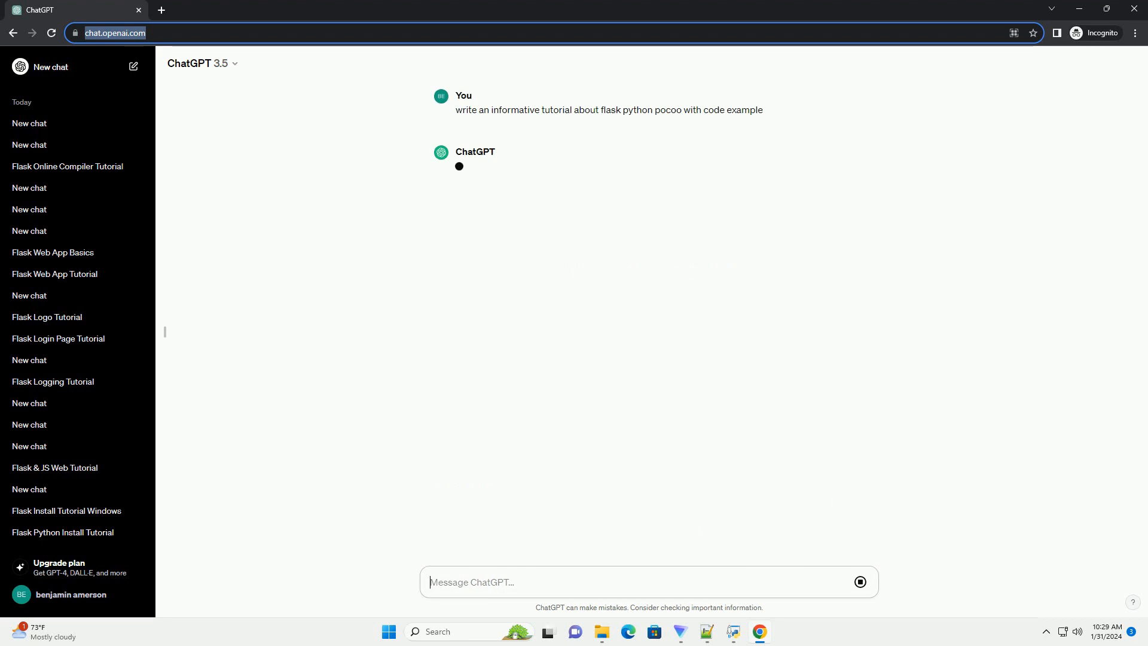